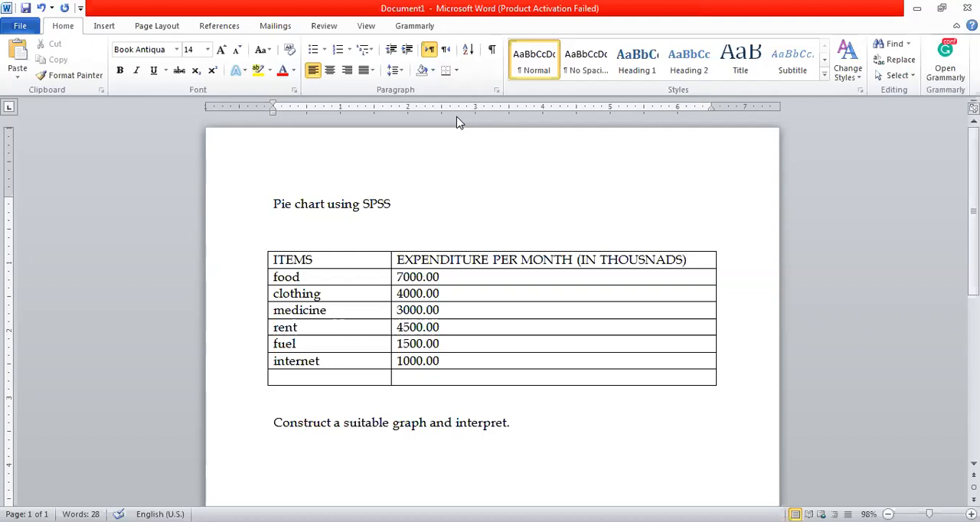
pyautogui.click(295, 274)
pyautogui.click(267, 280)
pyautogui.click(264, 281)
pyautogui.click(271, 301)
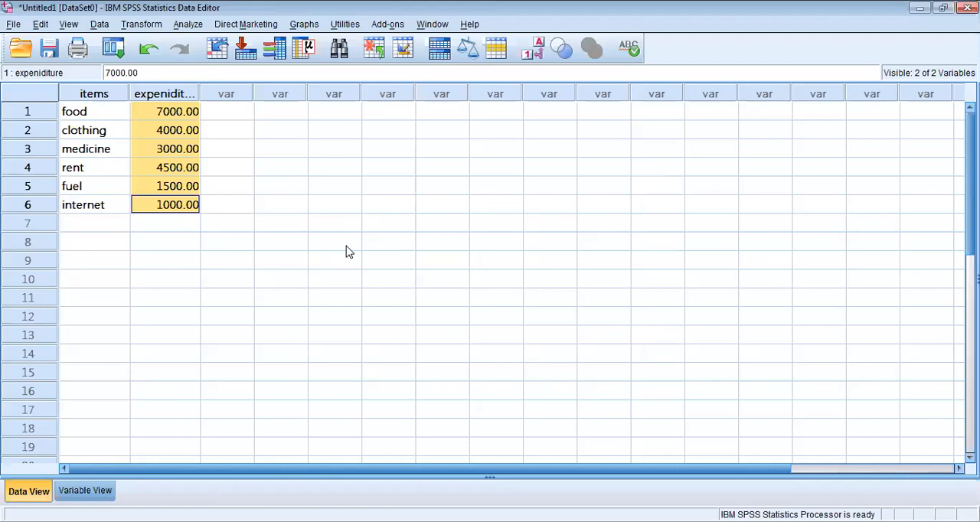
# Switch to SPSS Statistics, review the type and measurement level of the items and expeniditure variables, and return to the data
pyautogui.click(85, 493)
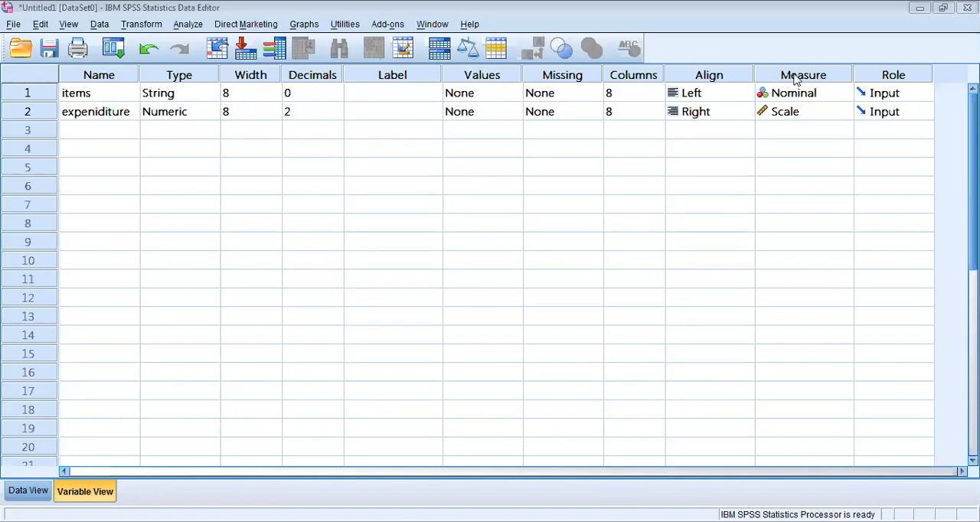
pyautogui.moveTo(785, 97)
pyautogui.mouseDown()
pyautogui.moveTo(771, 93)
pyautogui.moveTo(797, 93)
pyautogui.mouseUp()
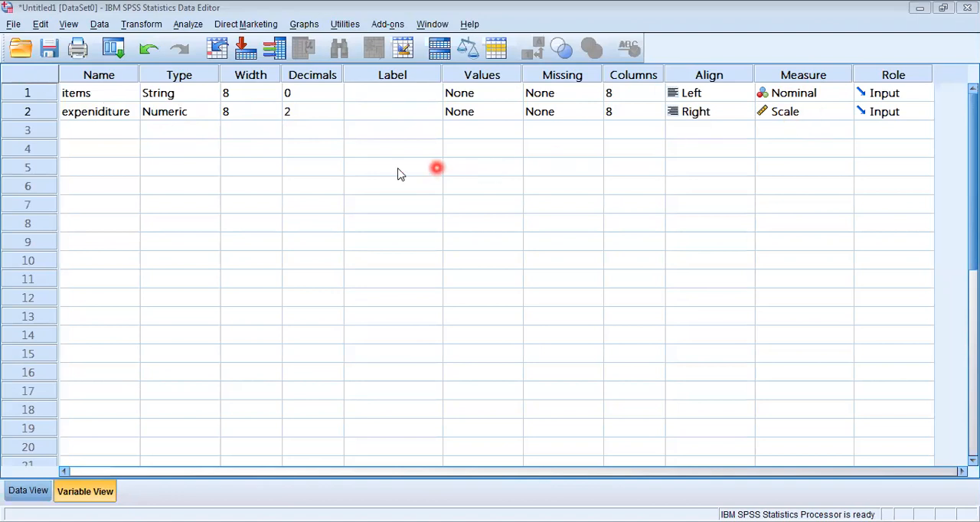
pyautogui.click(24, 494)
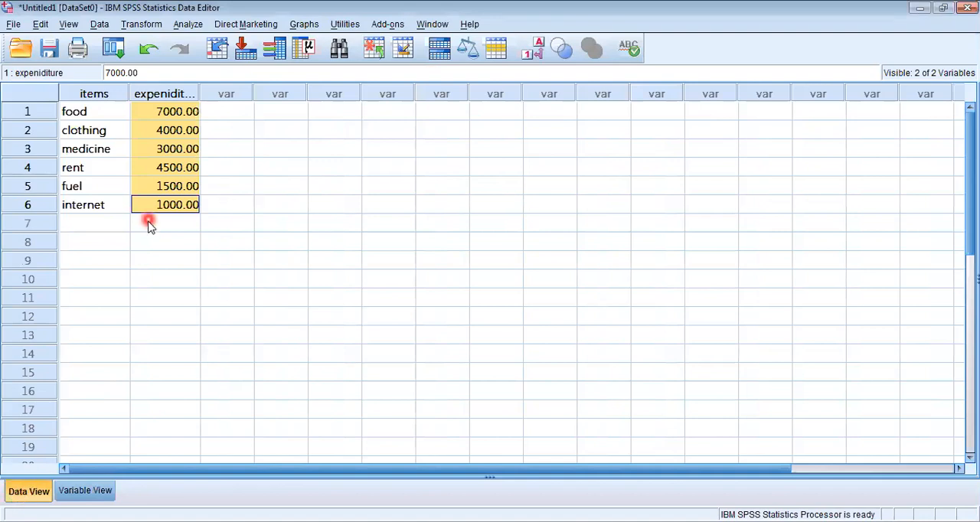
pyautogui.click(156, 284)
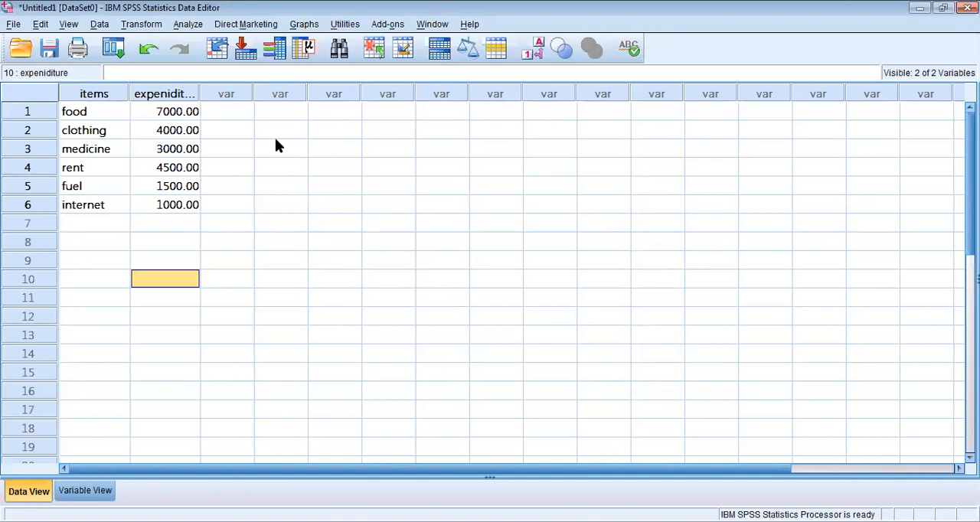
pyautogui.click(192, 24)
pyautogui.click(306, 25)
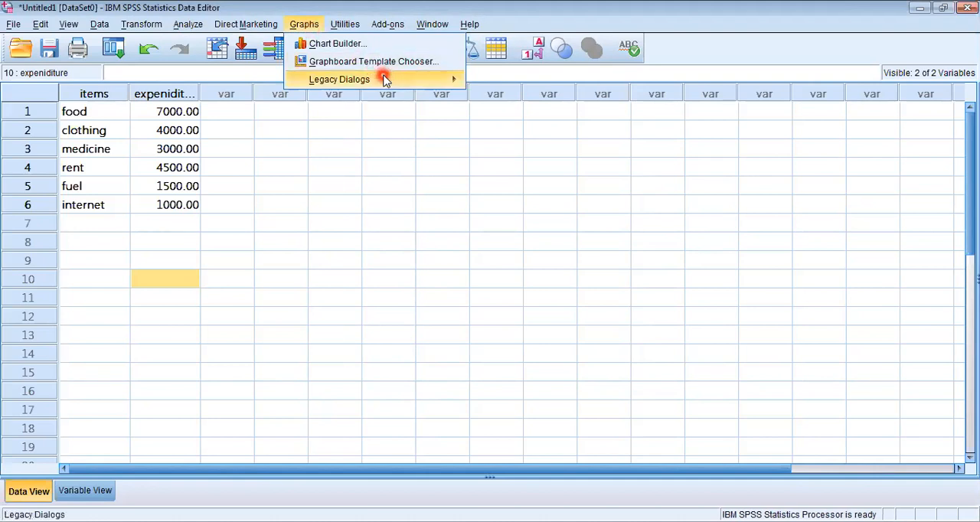
pyautogui.click(480, 71)
pyautogui.click(449, 80)
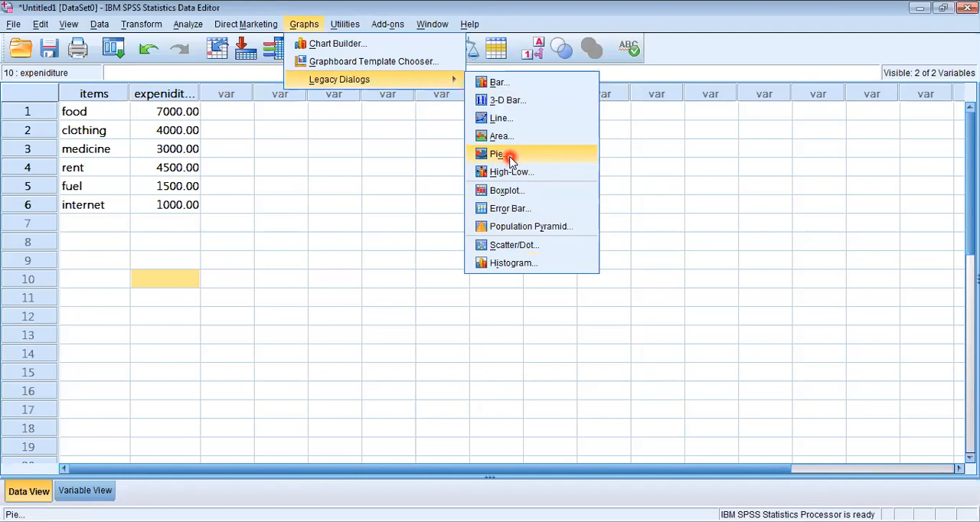
pyautogui.click(399, 201)
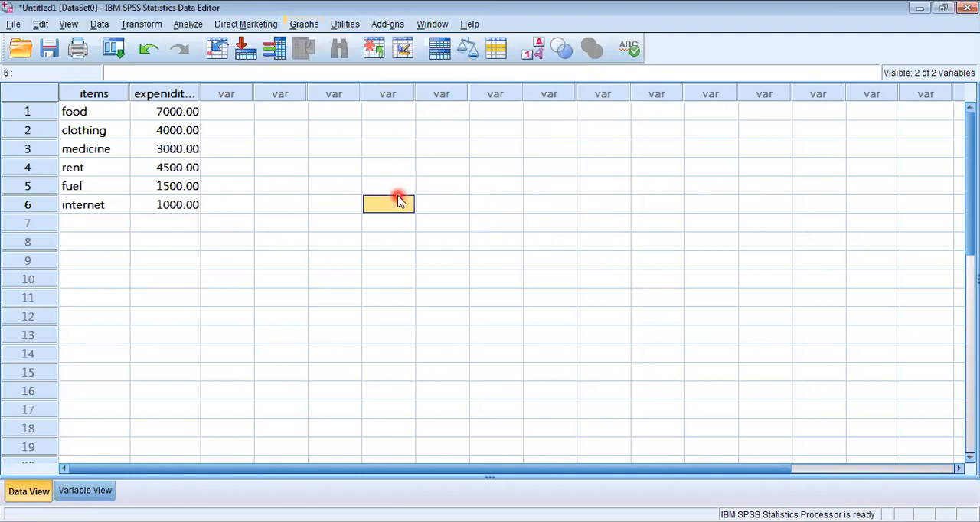
# Open the Chart Builder and reset its previous chart setup
pyautogui.click(304, 25)
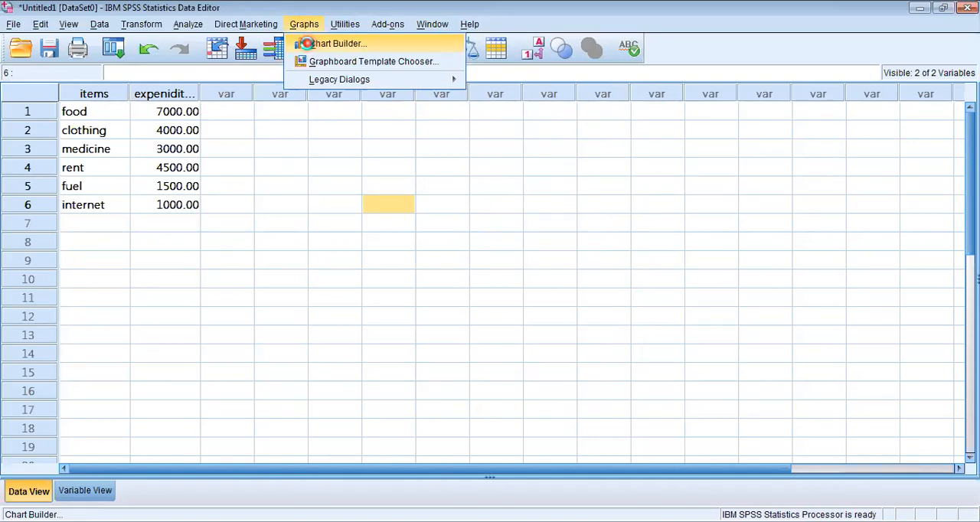
pyautogui.click(310, 46)
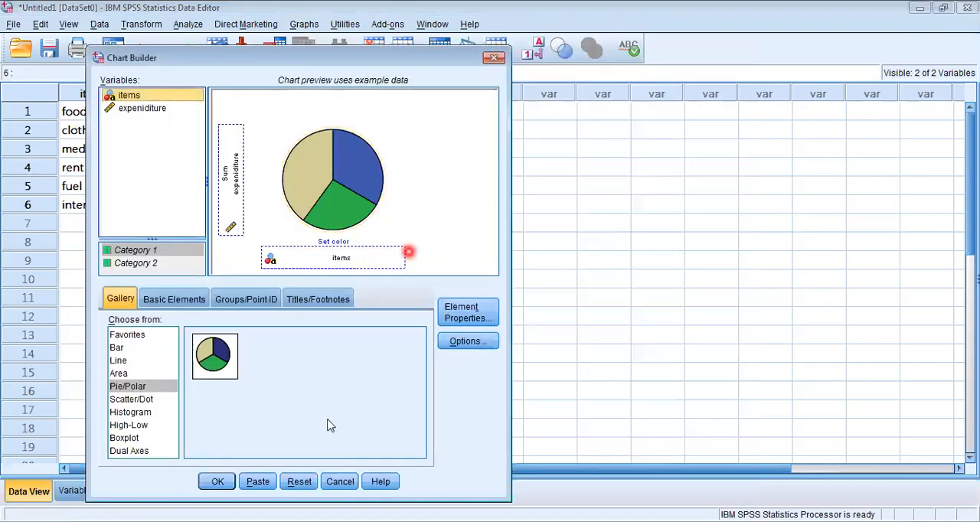
pyautogui.click(300, 487)
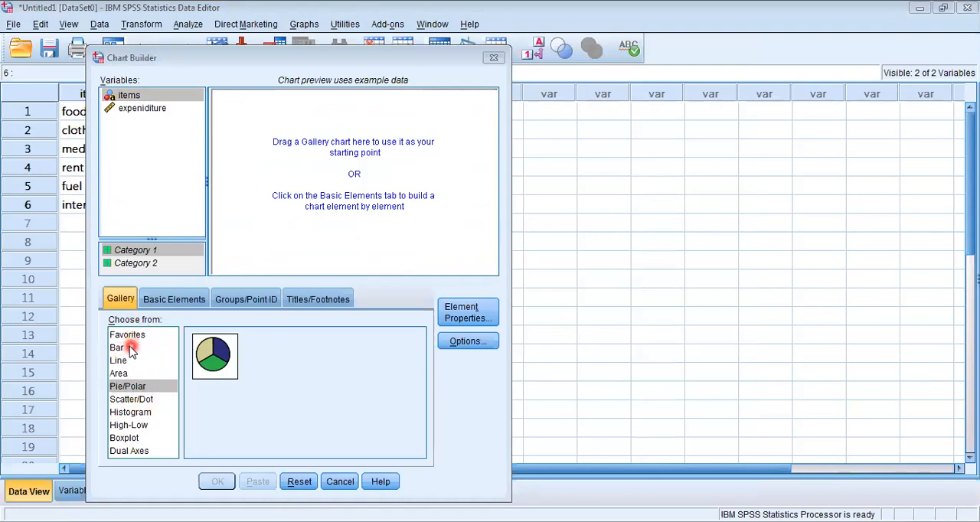
# Look through the chart types and place the Pie Chart from the Pie/Polar gallery on the chart preview canvas
pyautogui.click(131, 397)
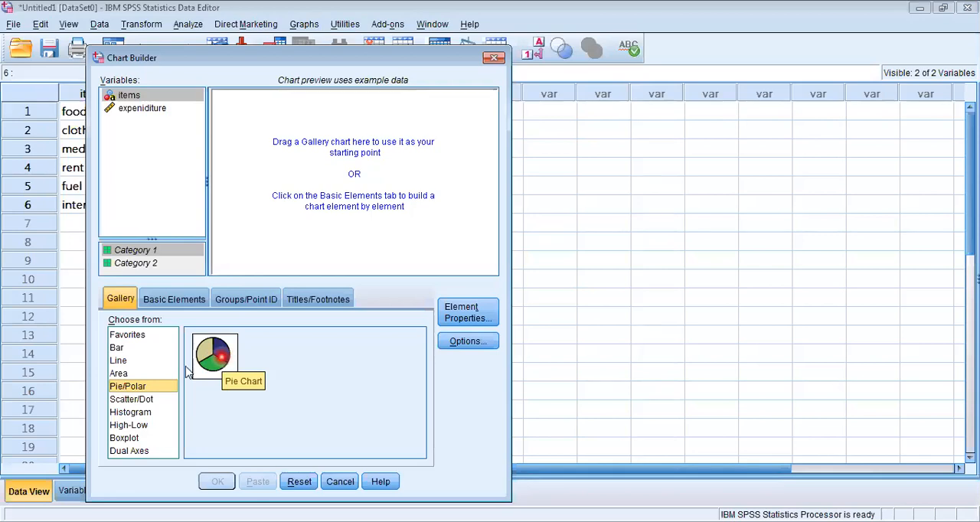
pyautogui.click(127, 414)
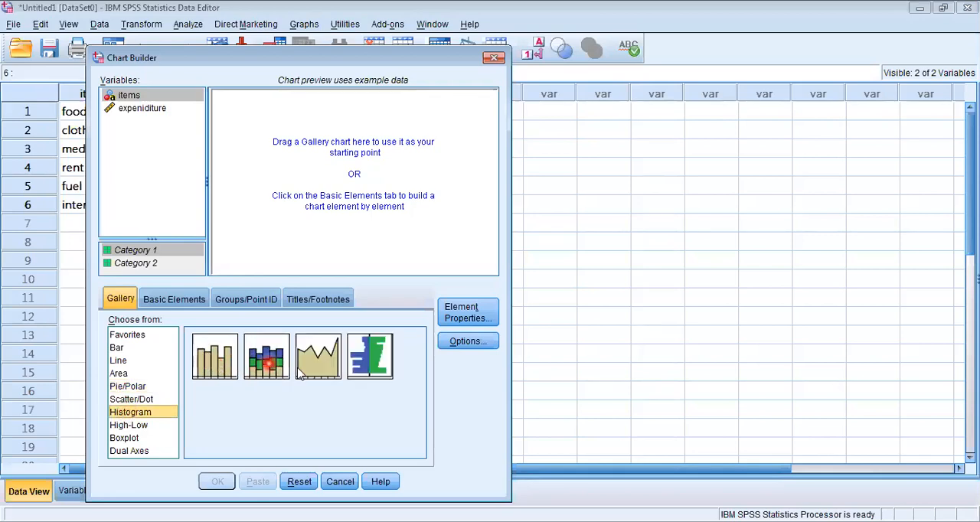
pyautogui.click(129, 438)
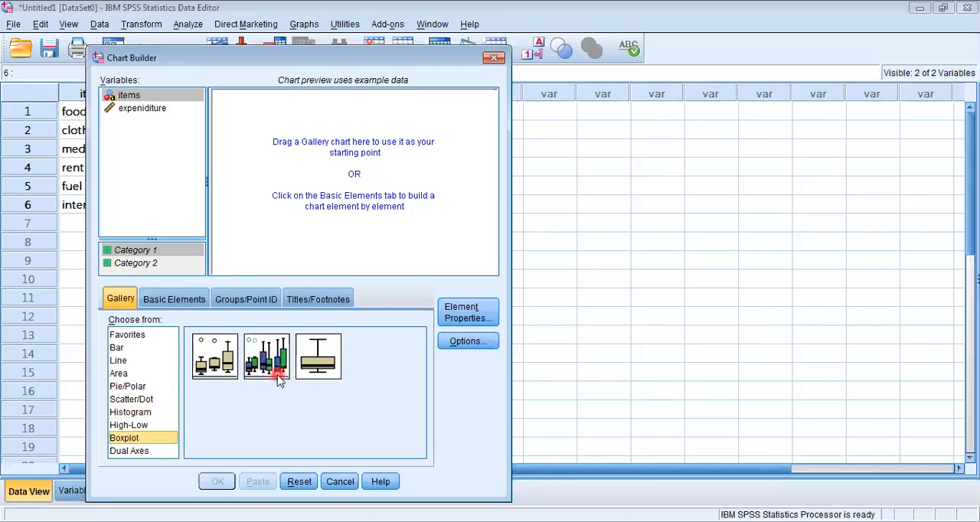
pyautogui.click(136, 386)
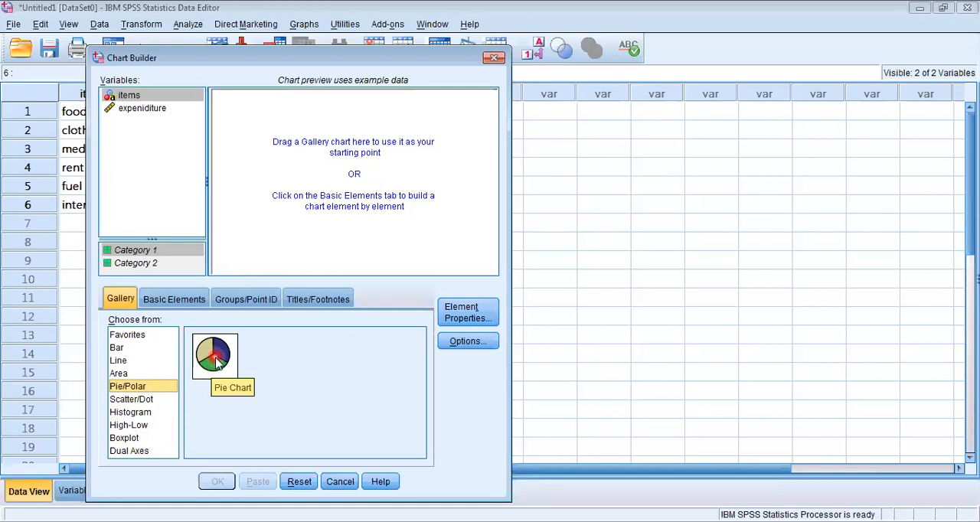
pyautogui.moveTo(215, 358); pyautogui.dragTo(341, 177)
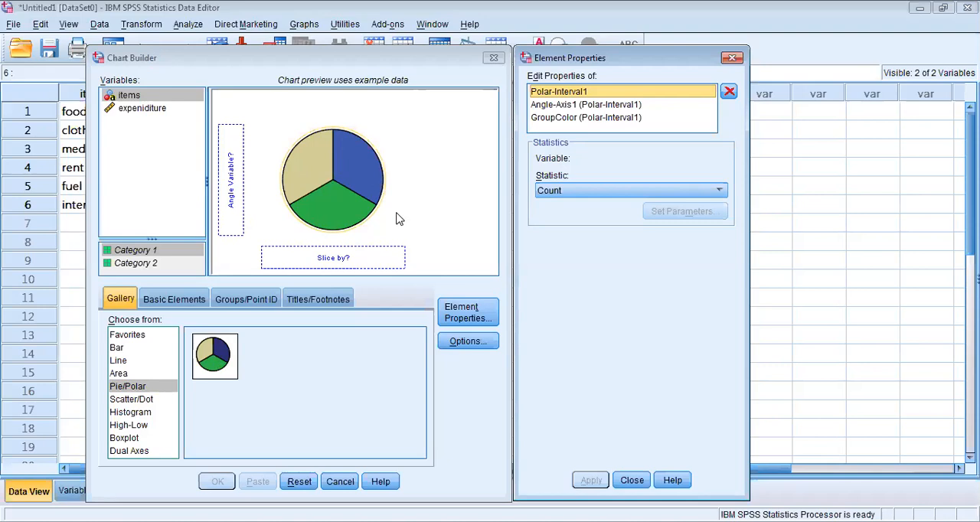
# Assign the items variable to the pie chart's Slice by zone
pyautogui.click(280, 305)
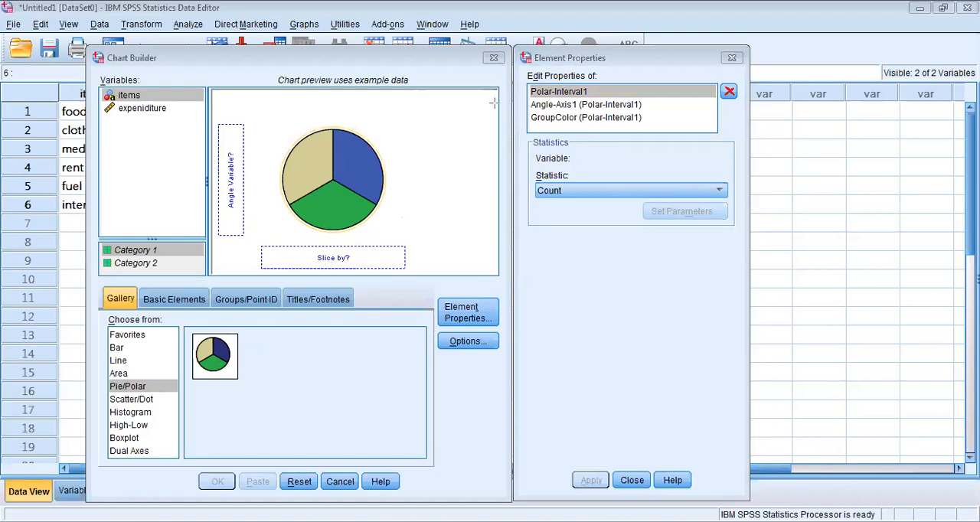
pyautogui.click(301, 263)
pyautogui.click(311, 261)
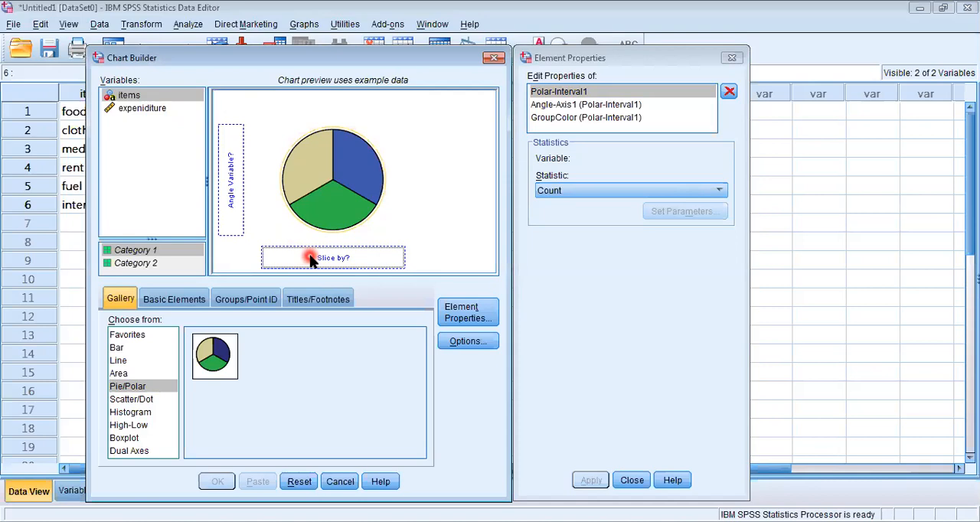
pyautogui.click(168, 97)
pyautogui.moveTo(168, 98); pyautogui.dragTo(289, 261)
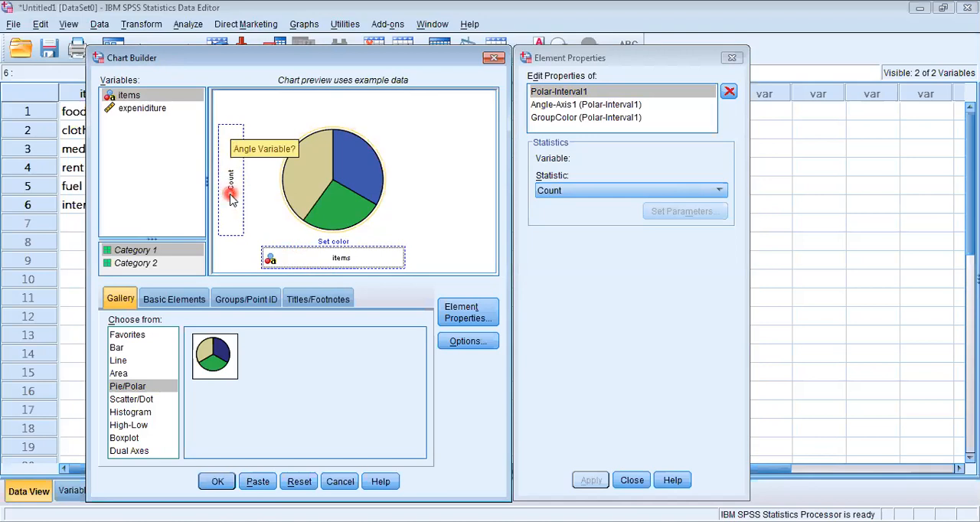
# Assign the expeniditure variable to the pie chart's Angle Variable zone and generate the chart
pyautogui.click(140, 110)
pyautogui.moveTo(140, 109); pyautogui.dragTo(235, 150)
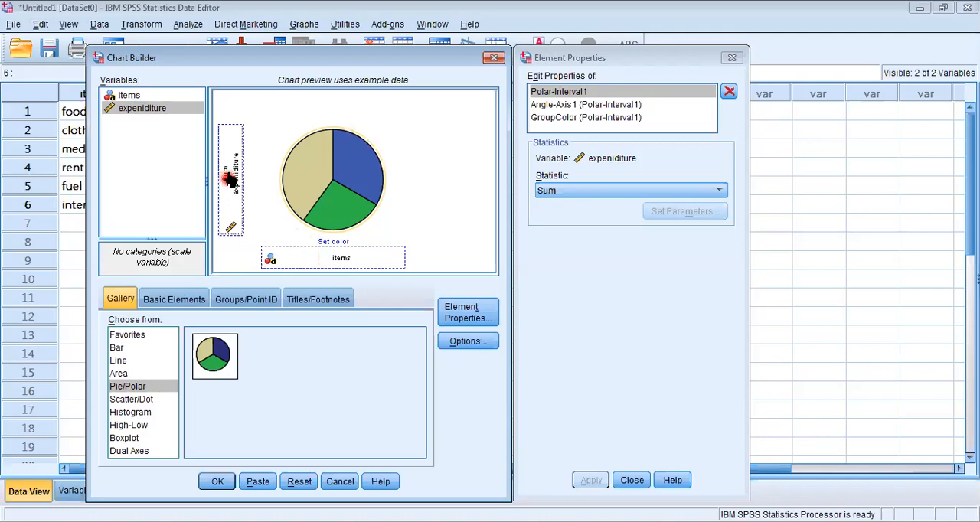
pyautogui.click(224, 482)
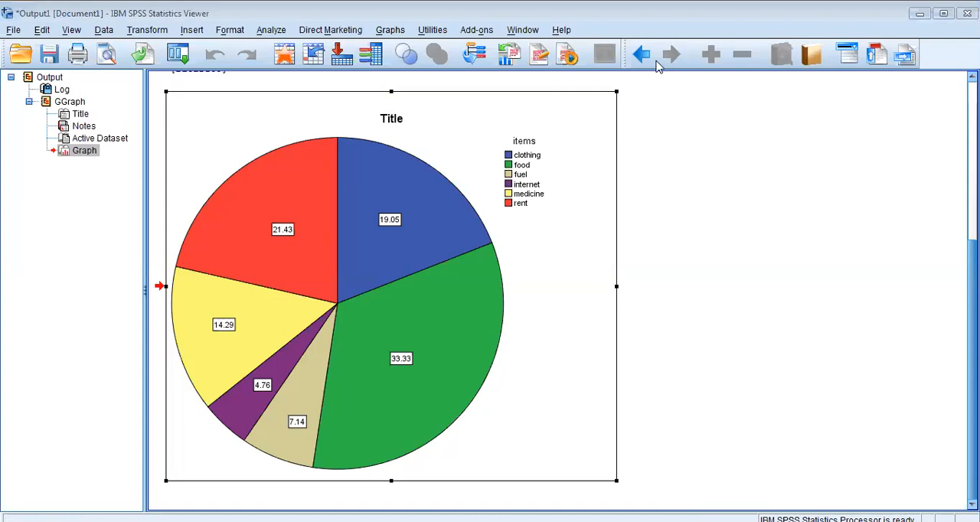
# Examine the percentage labels on the slices of the generated pie chart
pyautogui.click(260, 232)
pyautogui.click(232, 346)
pyautogui.click(297, 388)
pyautogui.click(385, 401)
pyautogui.click(439, 192)
pyautogui.click(387, 241)
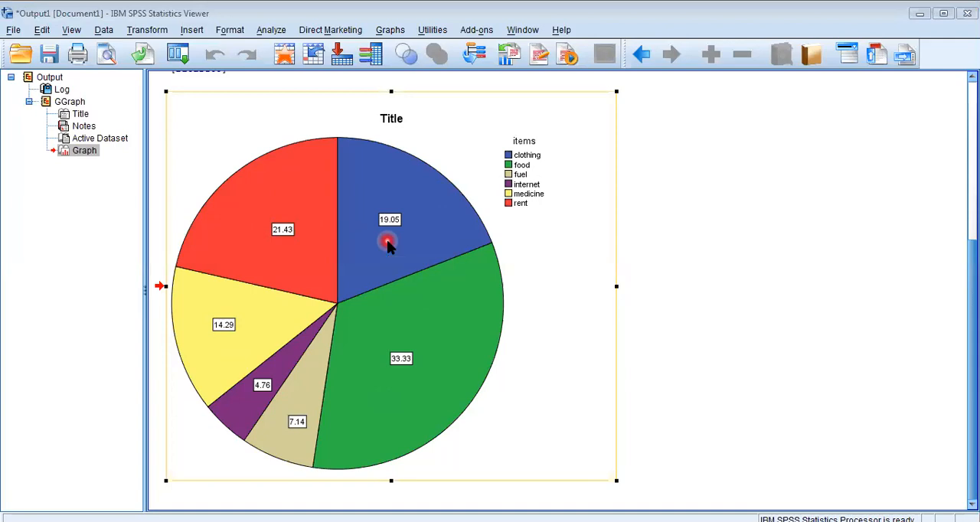
# Open the pie chart in the Chart Editor and show the commands for its chart elements
pyautogui.click(385, 249)
pyautogui.doubleClick(385, 249)
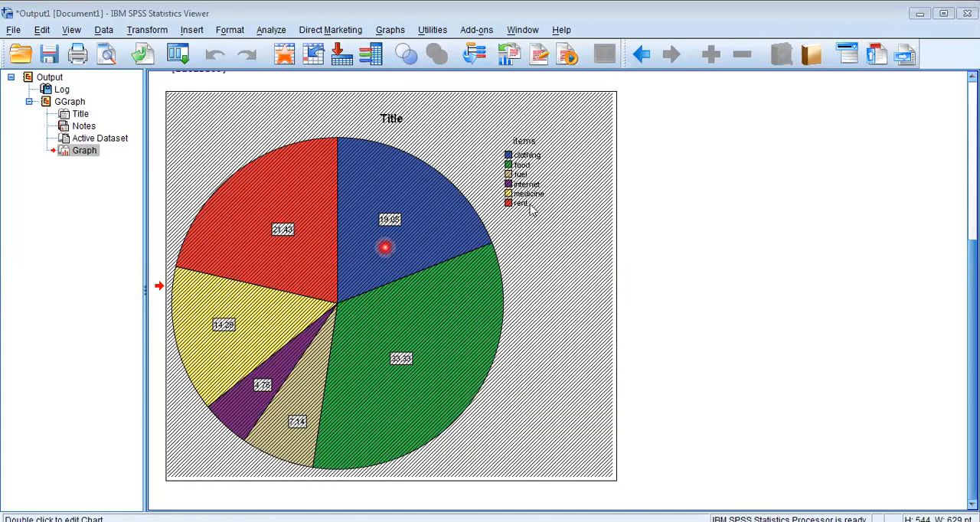
pyautogui.click(520, 212)
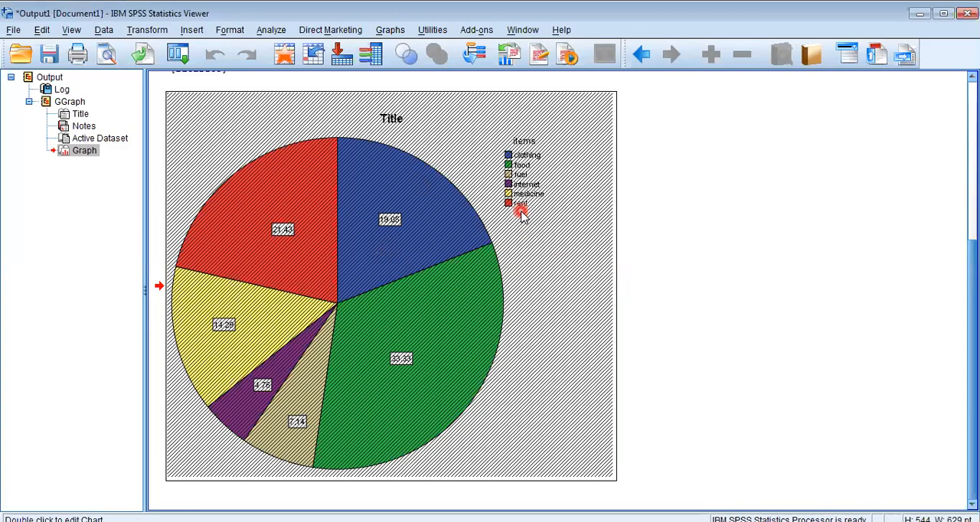
pyautogui.doubleClick(548, 258)
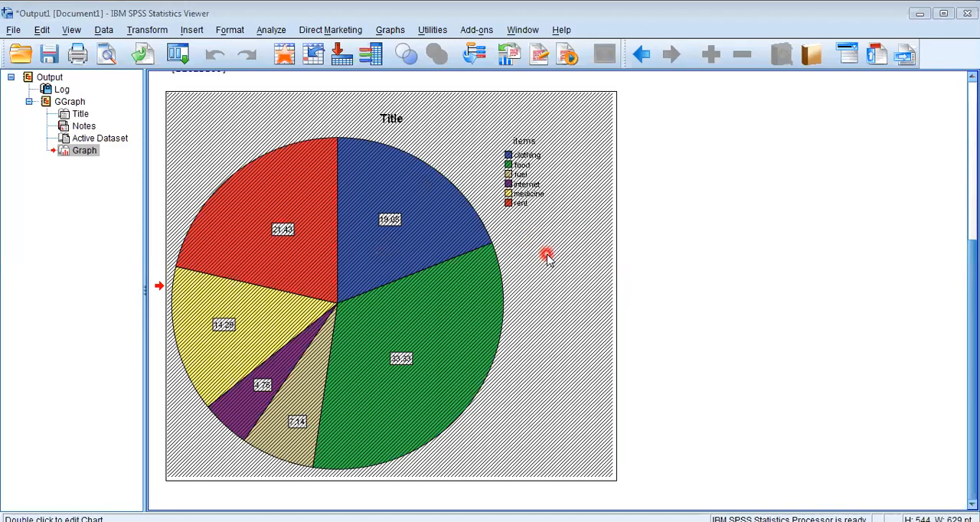
pyautogui.click(480, 159)
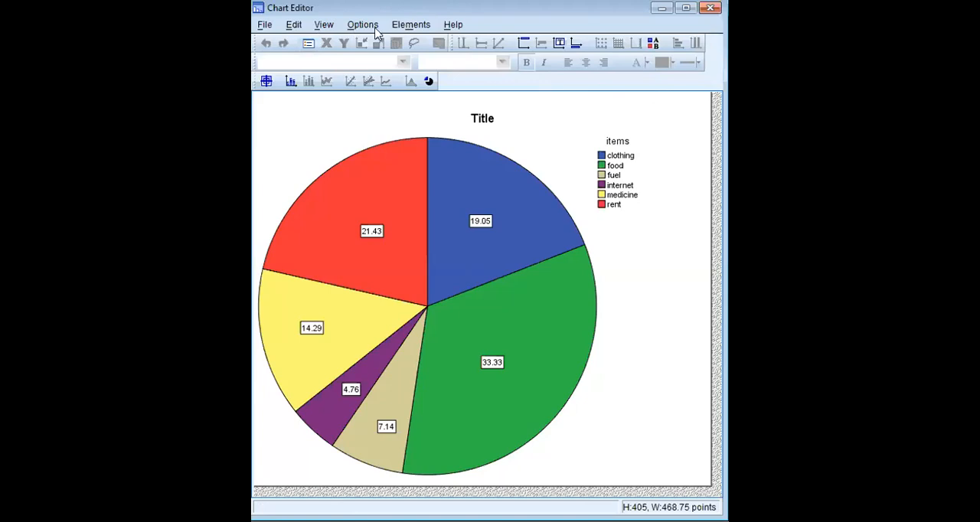
pyautogui.click(412, 26)
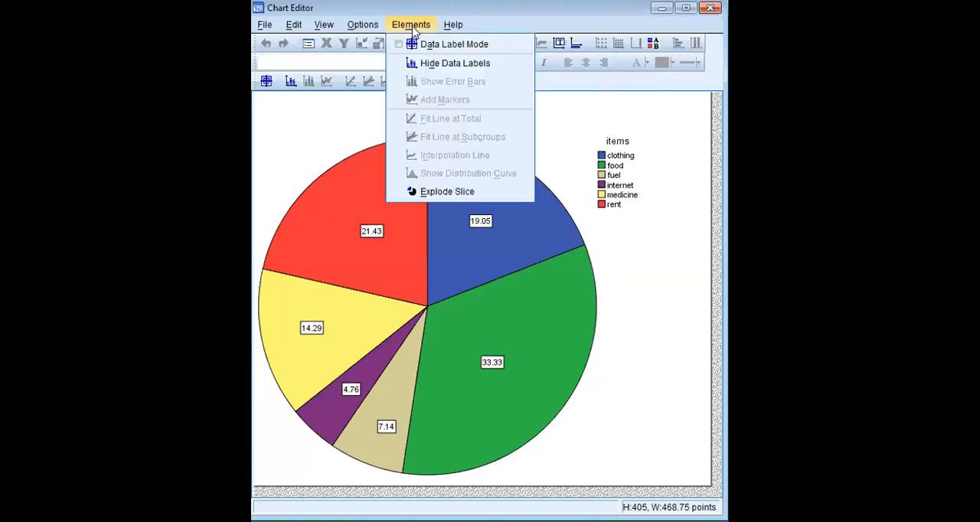
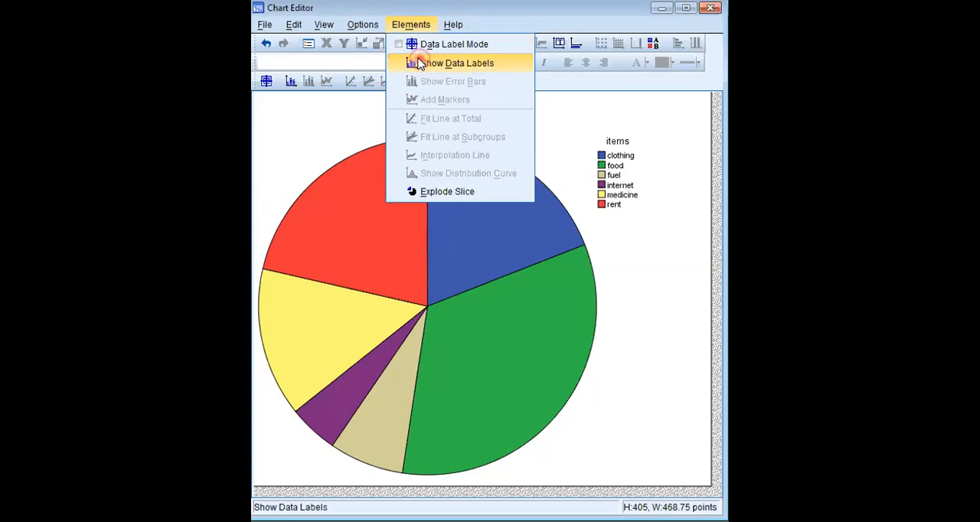
# Show the percentage data labels on the pie slices and insert a new title above the chart
pyautogui.click(419, 63)
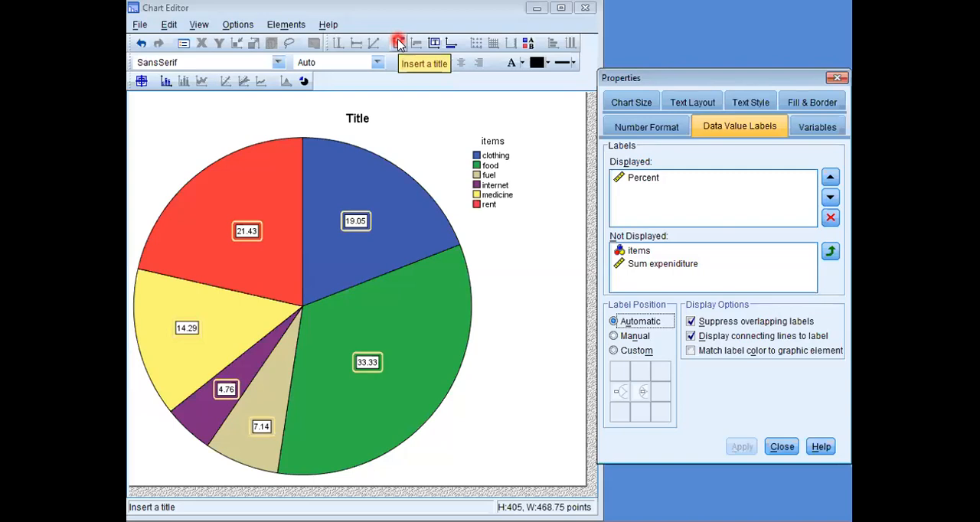
pyautogui.click(399, 43)
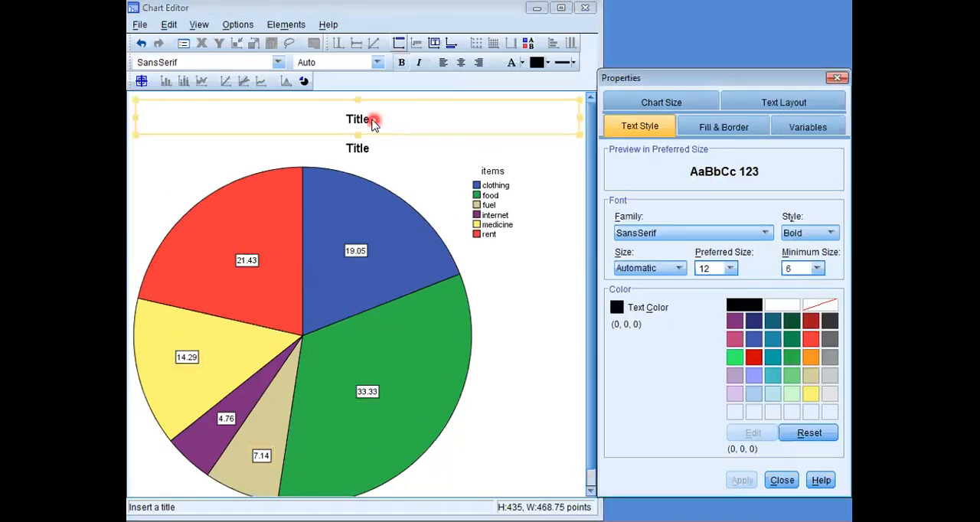
# Replace the placeholder text of the uppermost chart title with "Pie chart of family expenditure in a month"
pyautogui.click(367, 121)
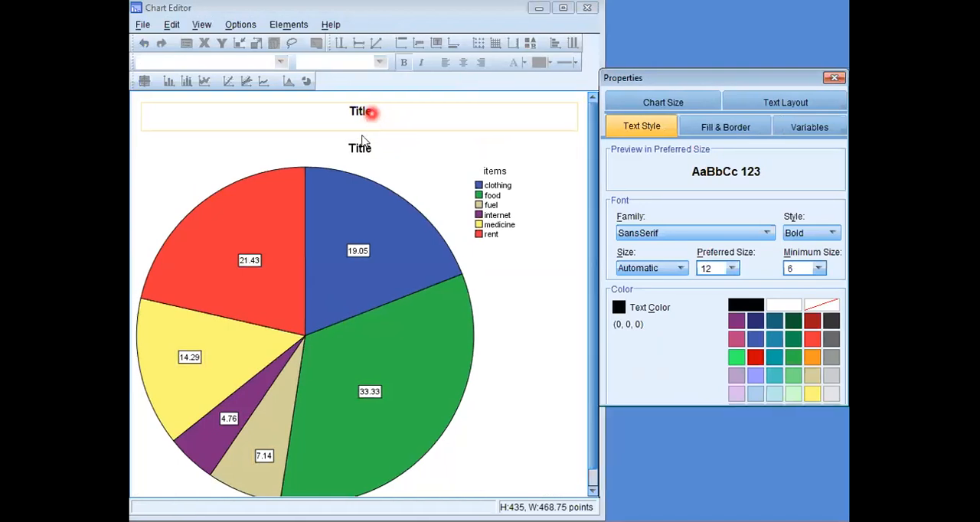
pyautogui.click(370, 115)
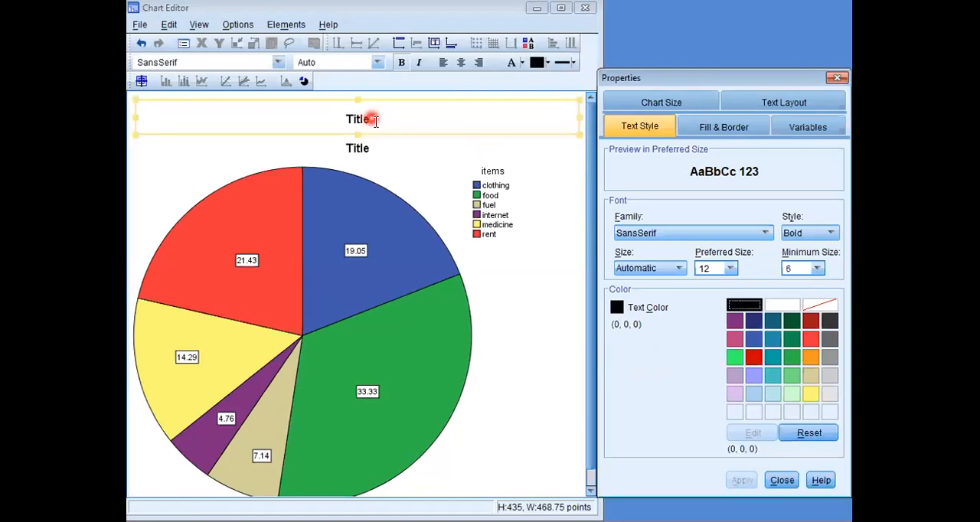
pyautogui.click(375, 120)
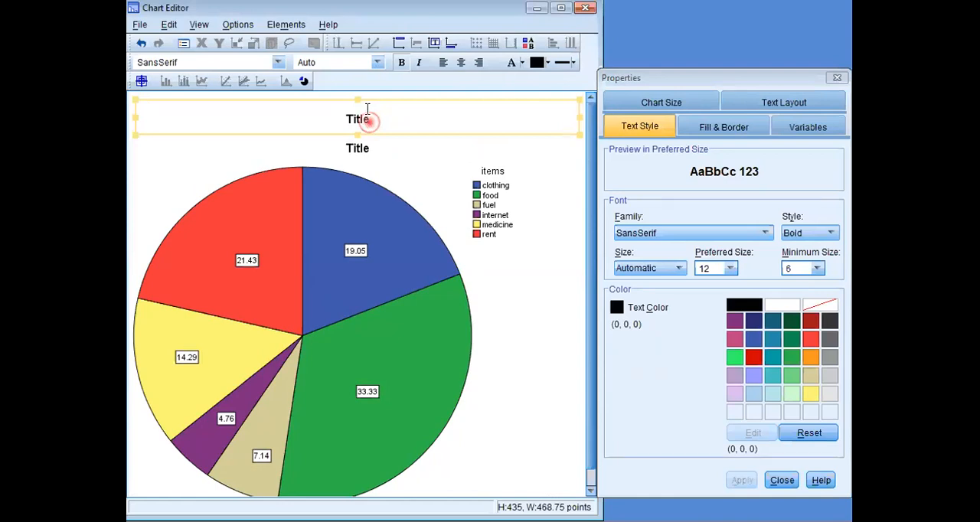
pyautogui.click(363, 120)
pyautogui.click(358, 119)
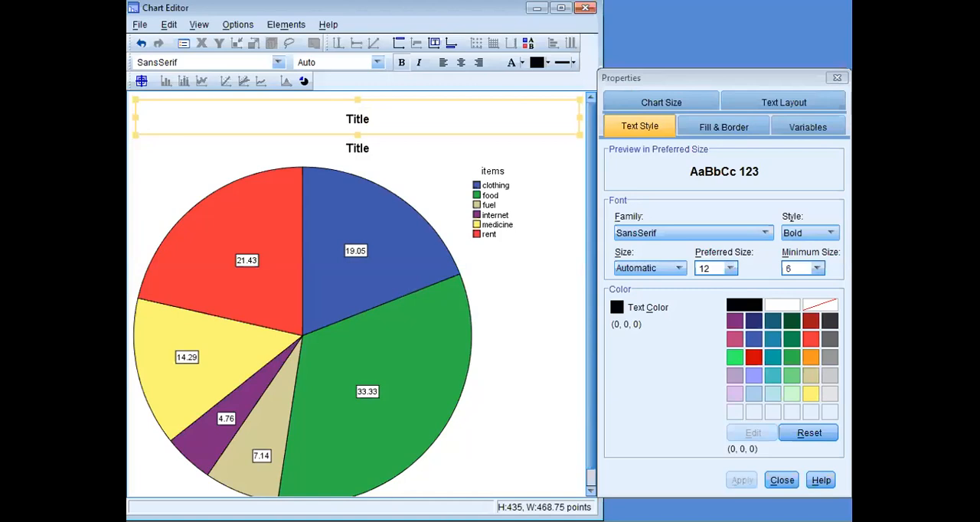
pyautogui.click(365, 118)
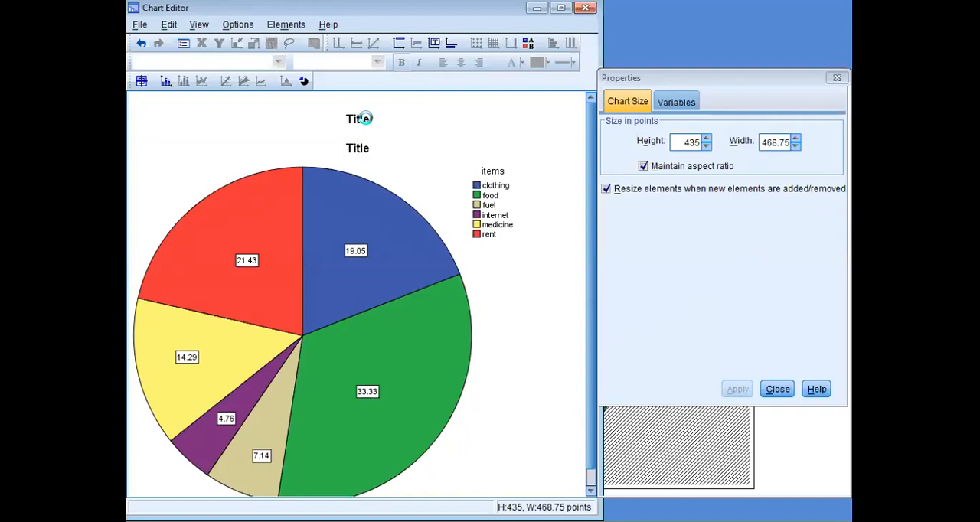
pyautogui.press('BackSpace')
pyautogui.press('BackSpace')
pyautogui.press('BackSpace')
pyautogui.press('BackSpace')
pyautogui.press('BackSpace')
pyautogui.write('P')
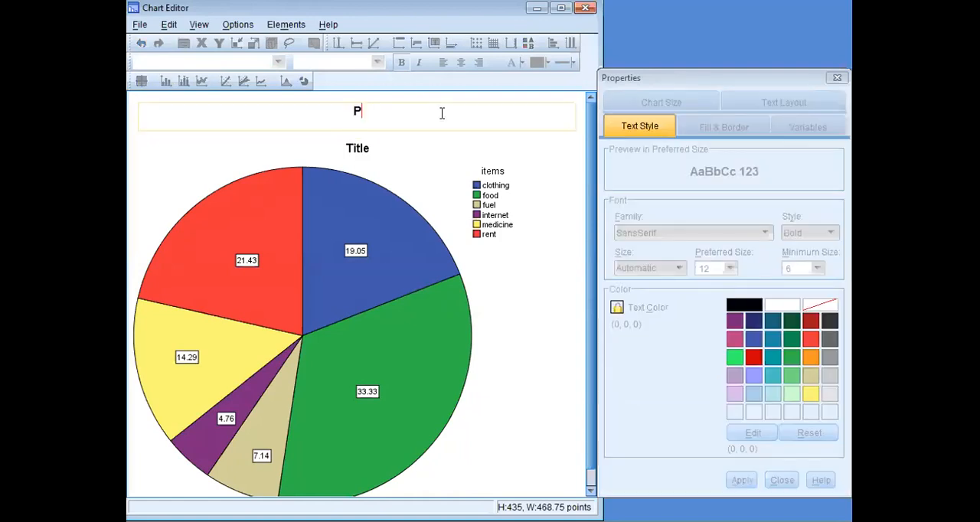
pyautogui.write('ie cha')
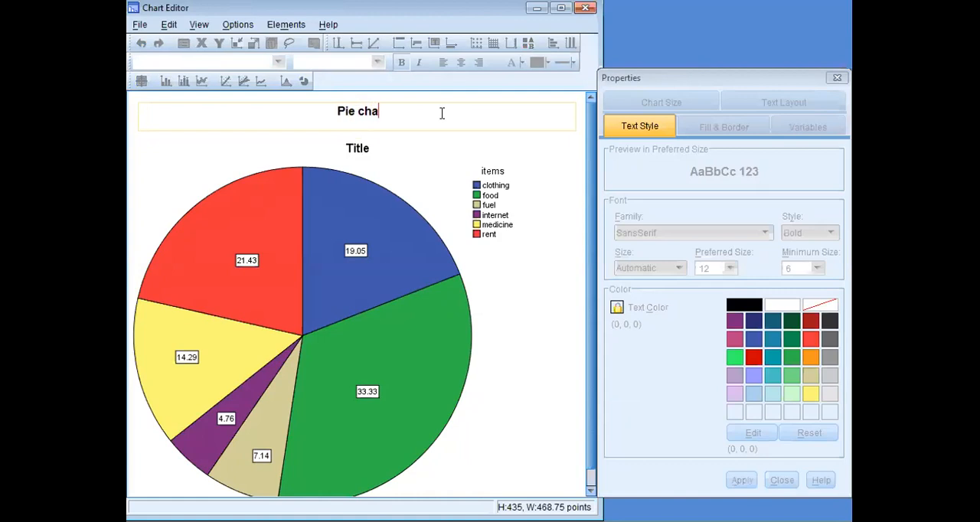
pyautogui.write('rt of')
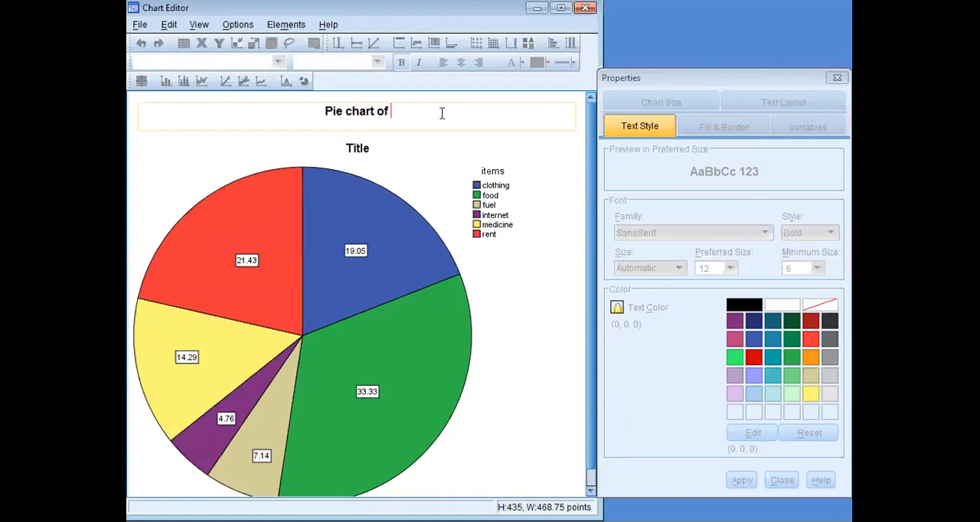
pyautogui.write(' f')
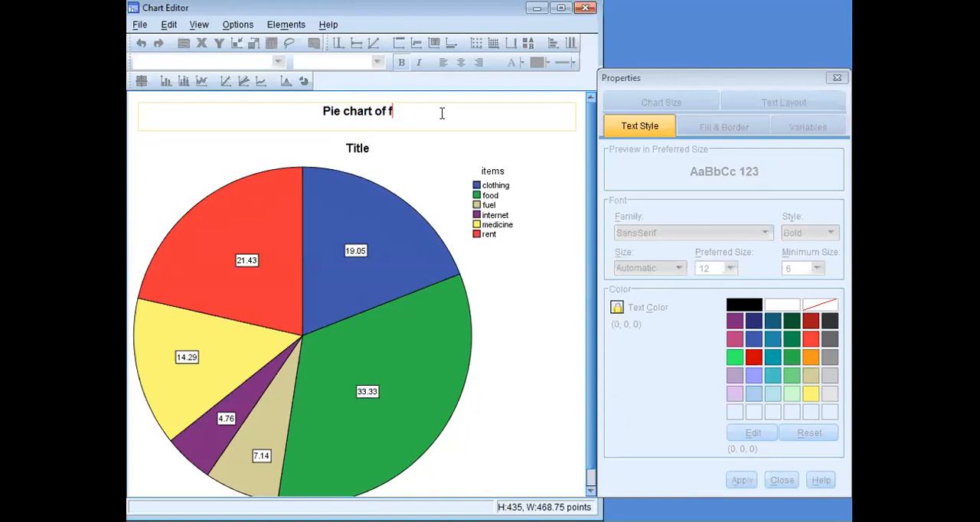
pyautogui.write('amily e')
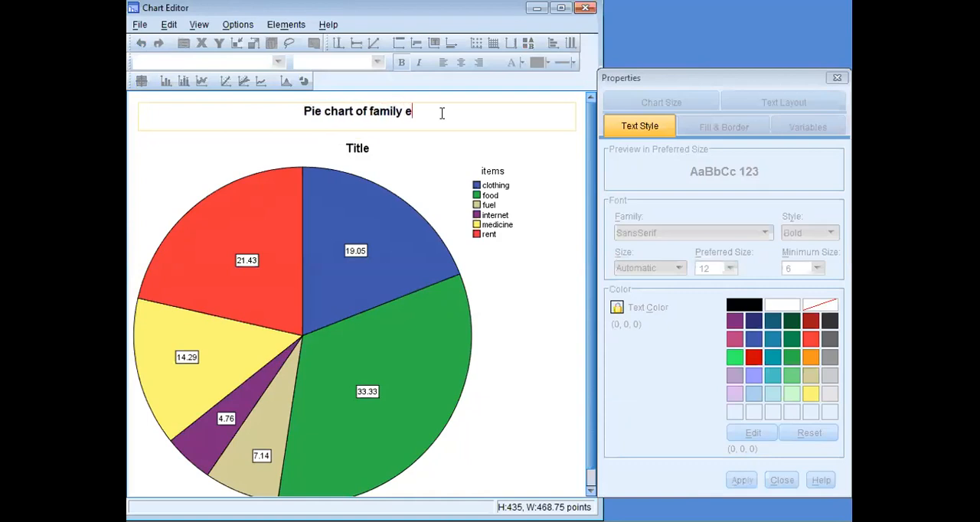
pyautogui.write('xpenditure in')
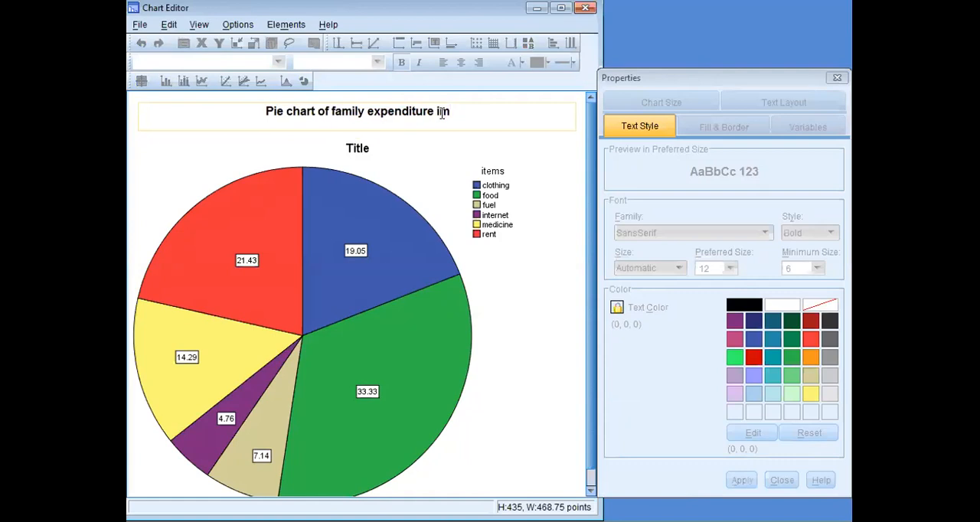
pyautogui.press('BackSpace')
pyautogui.write('b')
pyautogui.press('BackSpace')
pyautogui.write('n a')
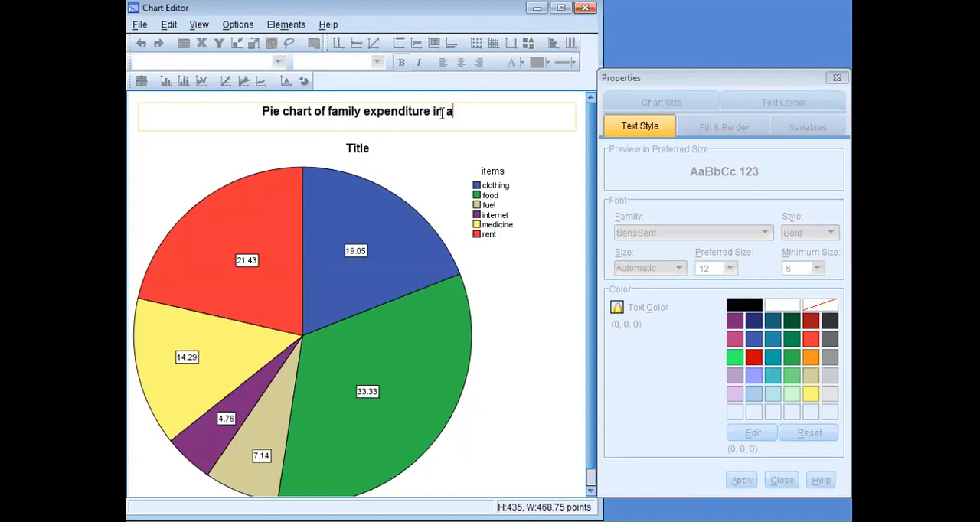
pyautogui.write(' month')
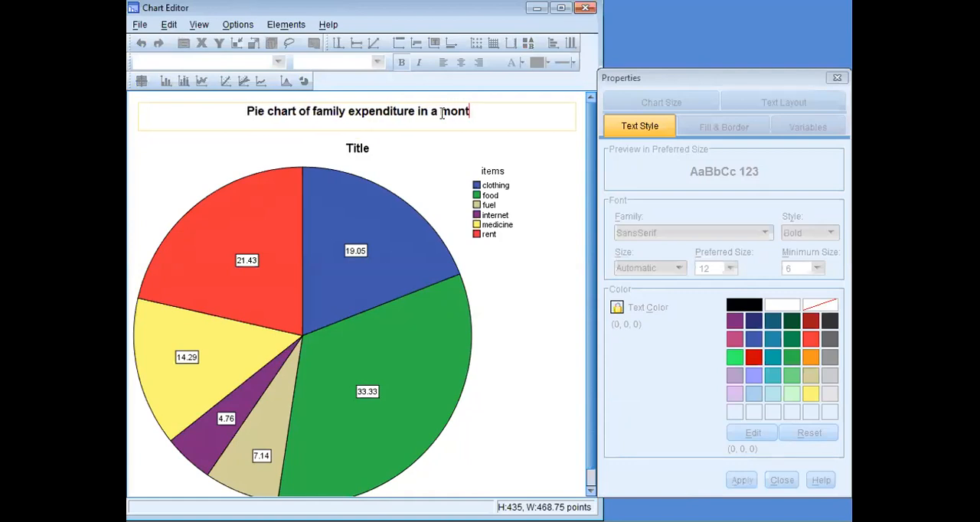